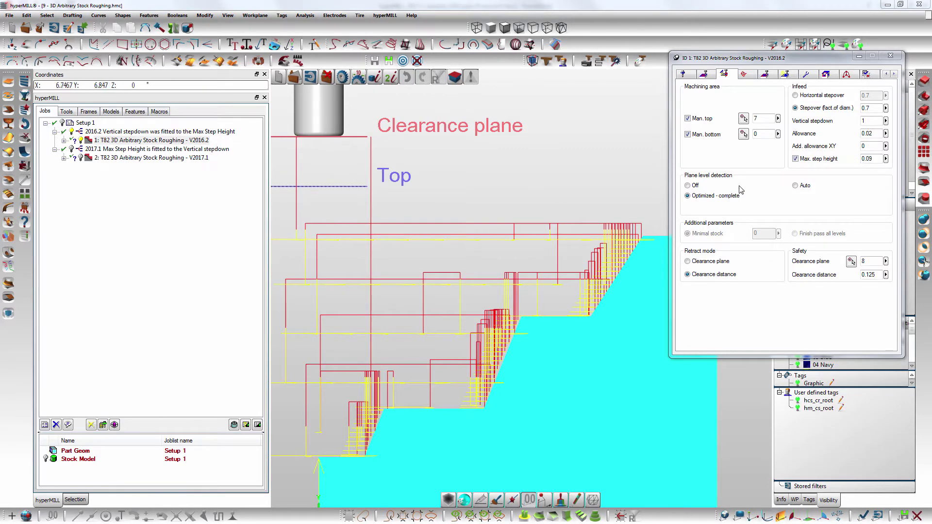
Inspect the current roughing job's 0.09 max step height and vertical stepdown, cancelling a reference circle.
{"action": "left_click", "coordinate": [743, 75]}
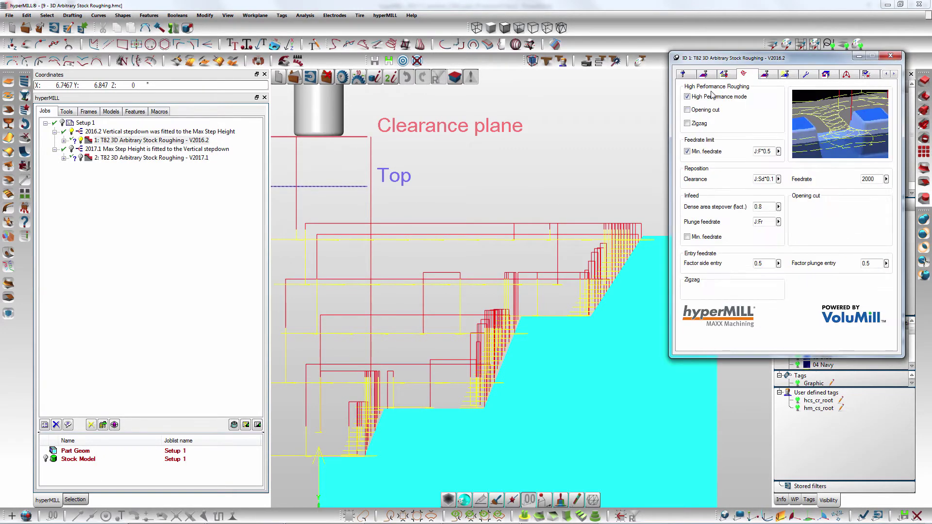
{"action": "left_click", "coordinate": [726, 75]}
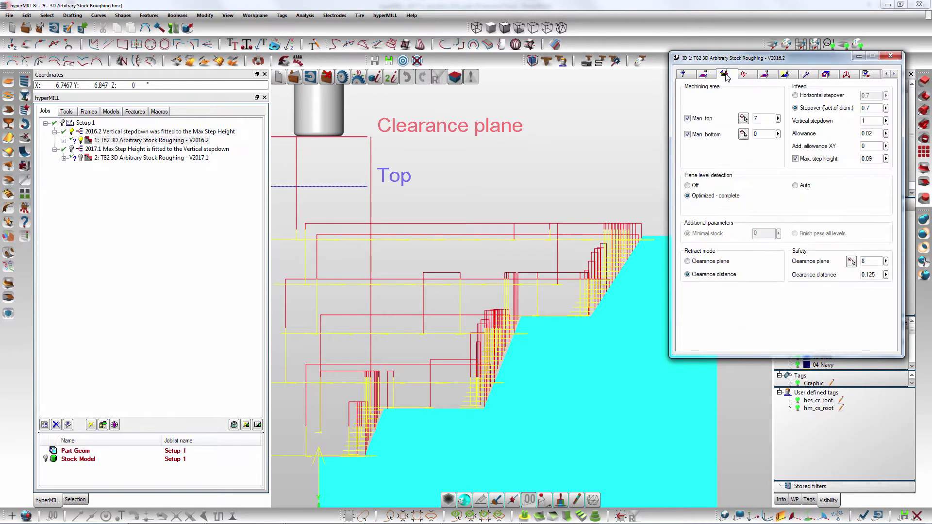
{"action": "double_click", "coordinate": [867, 159]}
{"action": "left_click", "coordinate": [867, 121]}
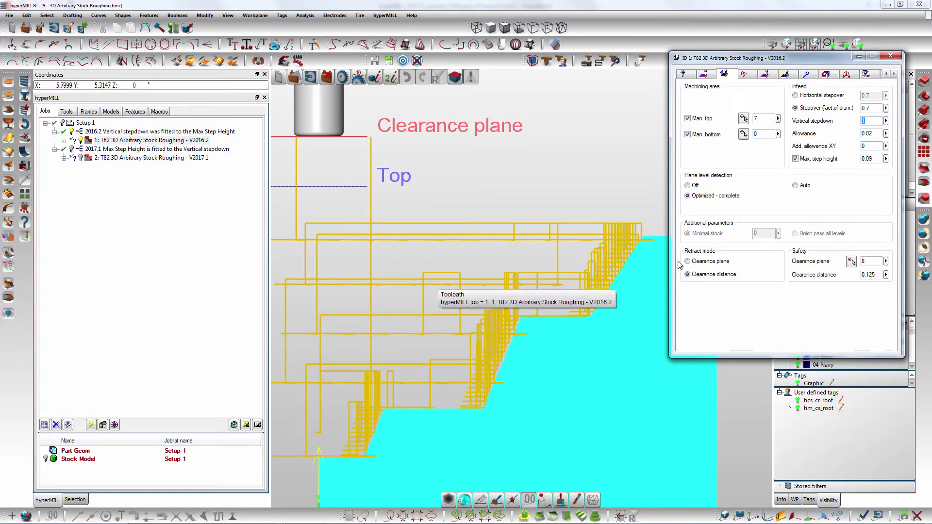
{"action": "left_click_drag", "start_coordinate": [871, 162], "coordinate": [839, 162]}
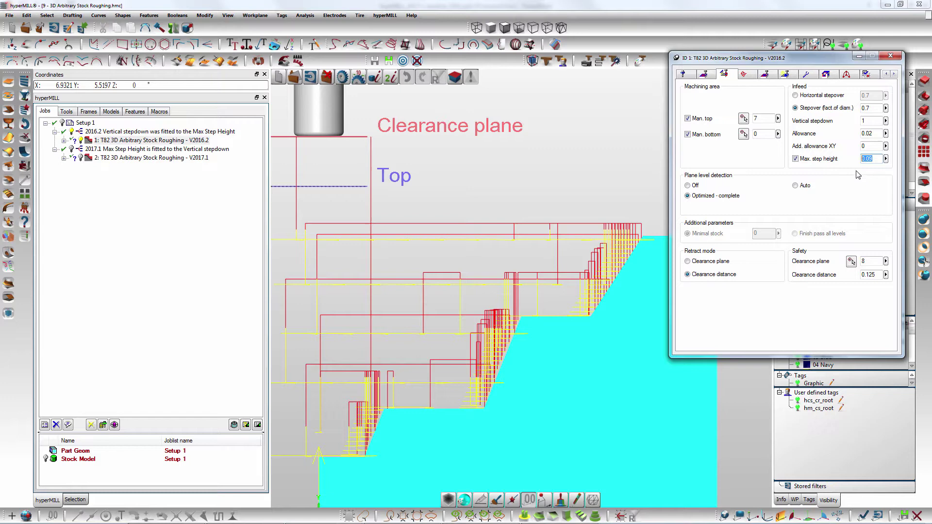
{"action": "scroll", "coordinate": [441, 277], "scroll_direction": "up", "scroll_amount": 2}
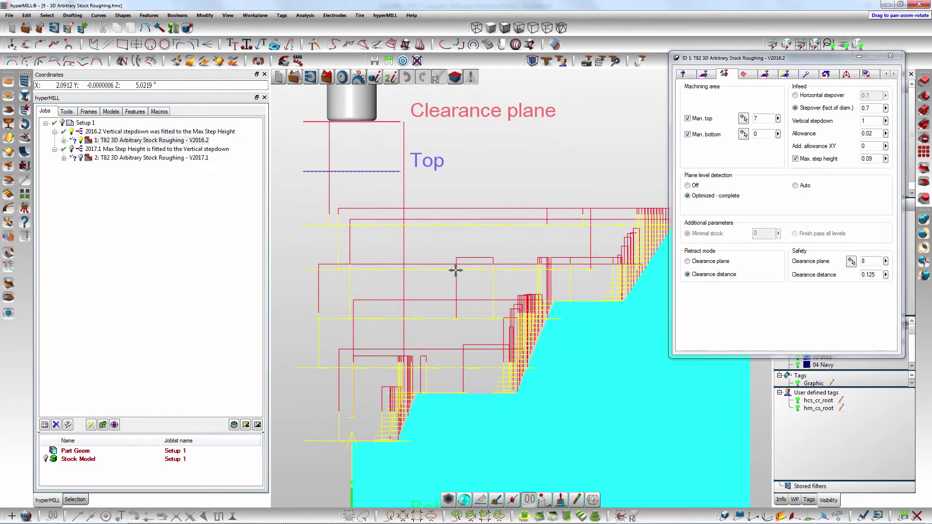
{"action": "scroll", "coordinate": [462, 284], "scroll_direction": "up", "scroll_amount": 2}
{"action": "scroll", "coordinate": [502, 315], "scroll_direction": "up", "scroll_amount": 2}
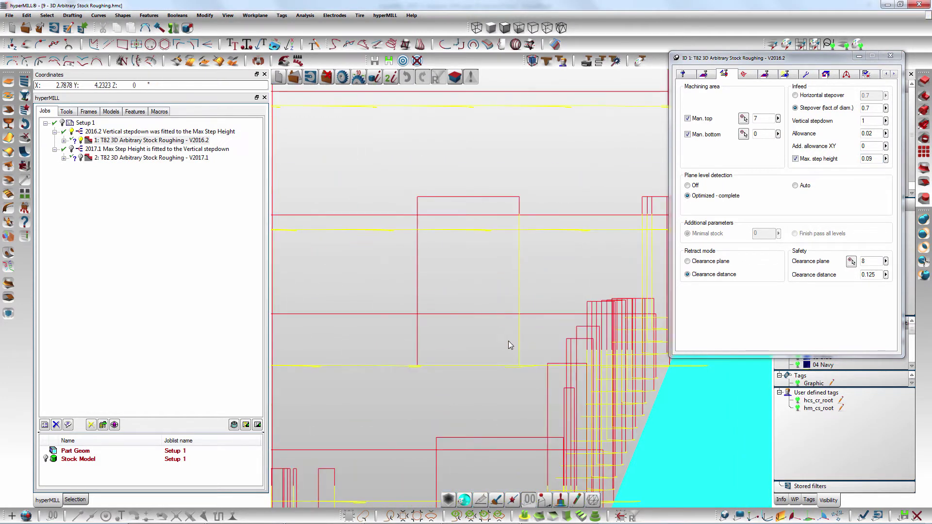
{"action": "scroll", "coordinate": [419, 344], "scroll_direction": "up", "scroll_amount": 1}
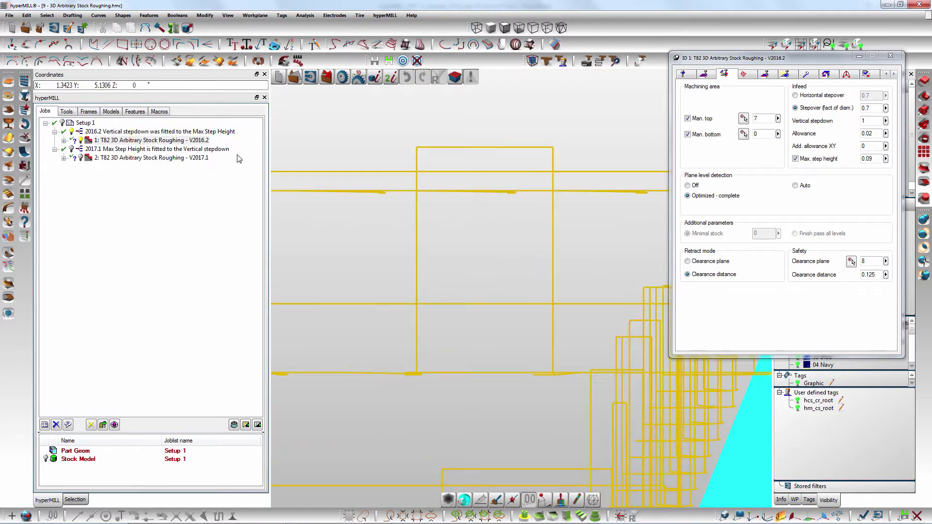
{"action": "left_click", "coordinate": [152, 46]}
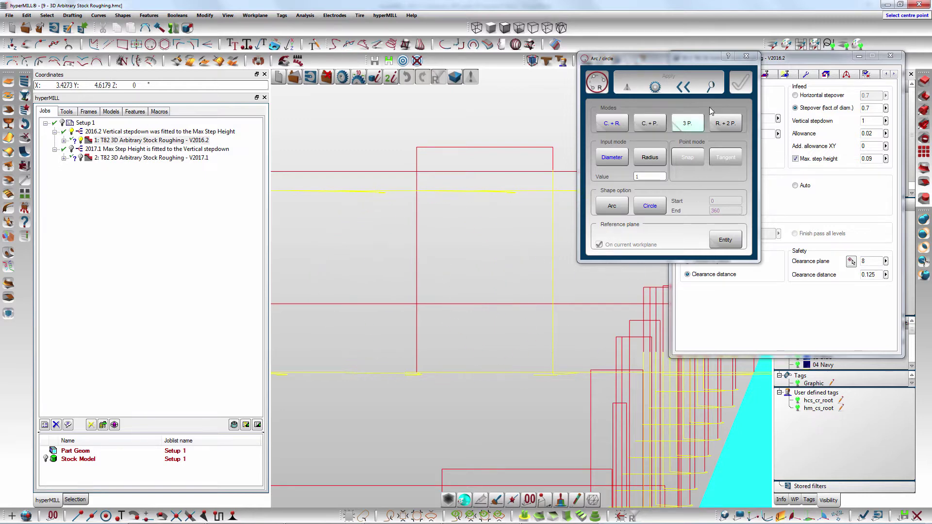
{"action": "left_click", "coordinate": [747, 57]}
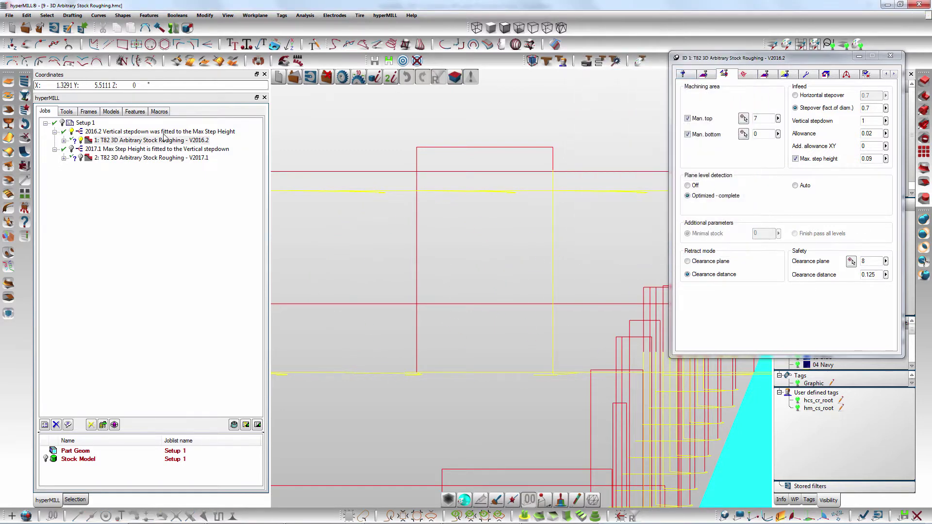
Show job 2's toolpath with vertical stepdown 1 and max step height 0.09.
{"action": "left_click", "coordinate": [109, 159]}
{"action": "left_click", "coordinate": [85, 142]}
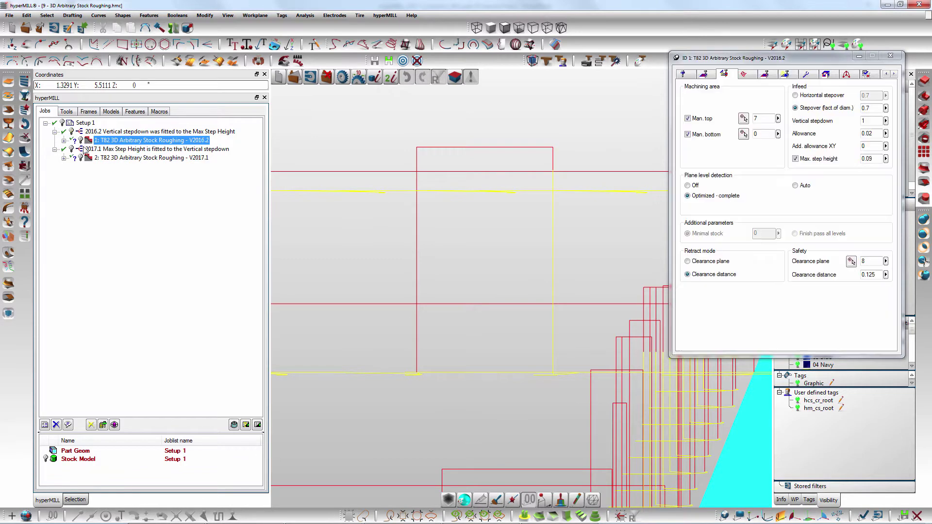
{"action": "left_click", "coordinate": [82, 159]}
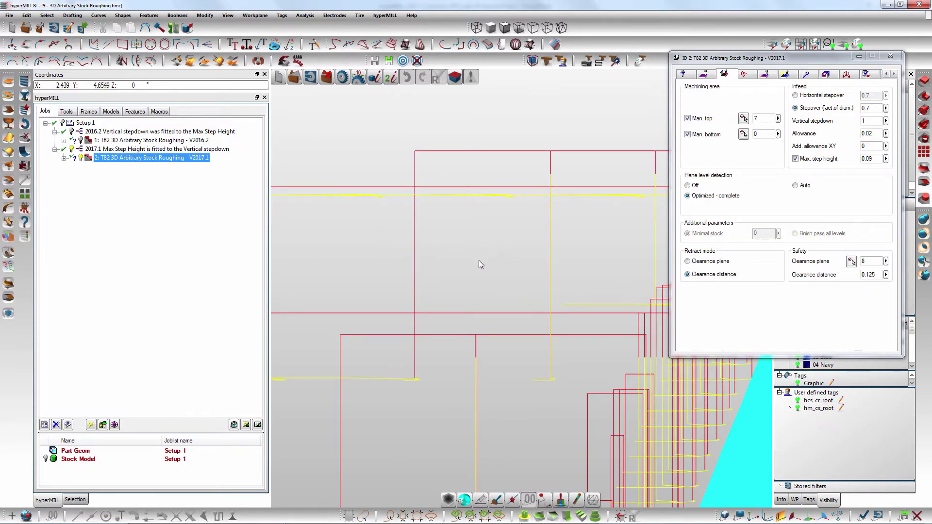
{"action": "double_click", "coordinate": [877, 158]}
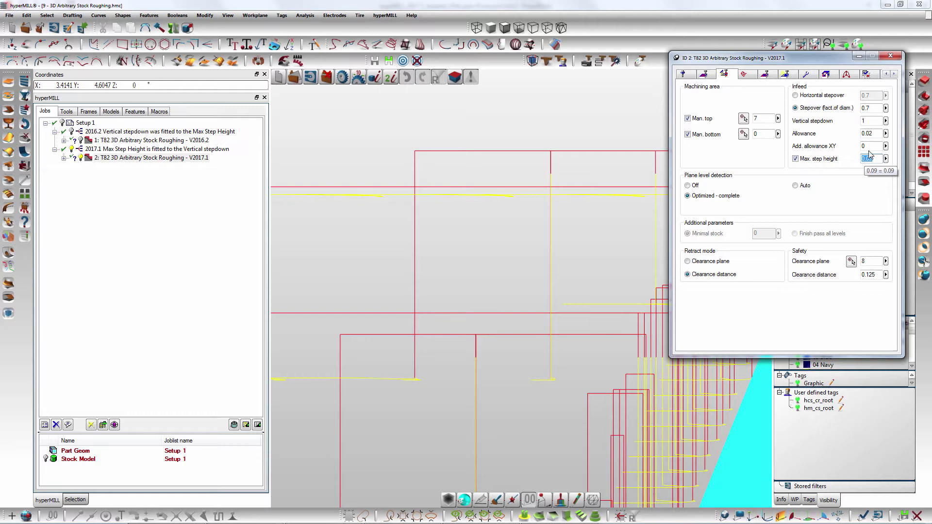
{"action": "double_click", "coordinate": [870, 120]}
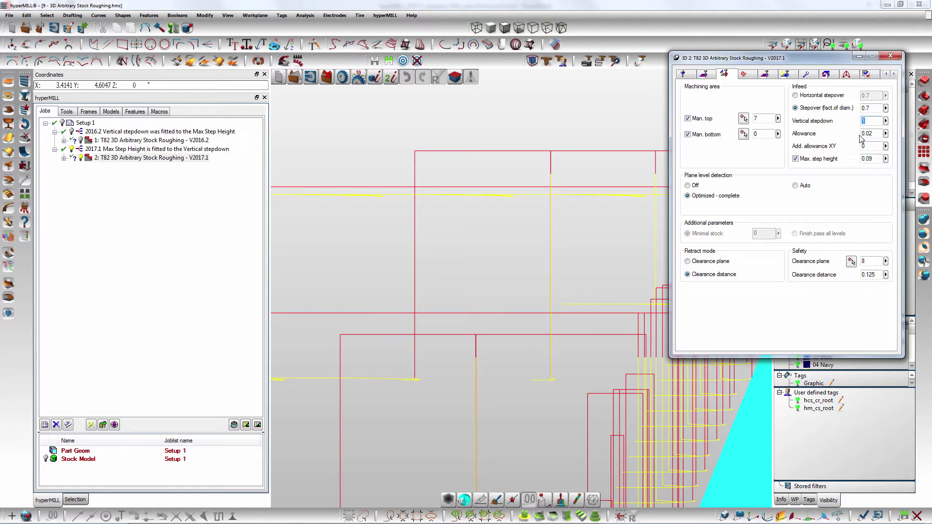
{"action": "double_click", "coordinate": [876, 159]}
{"action": "middle_click_drag", "start_coordinate": [475, 278], "coordinate": [445, 245]}
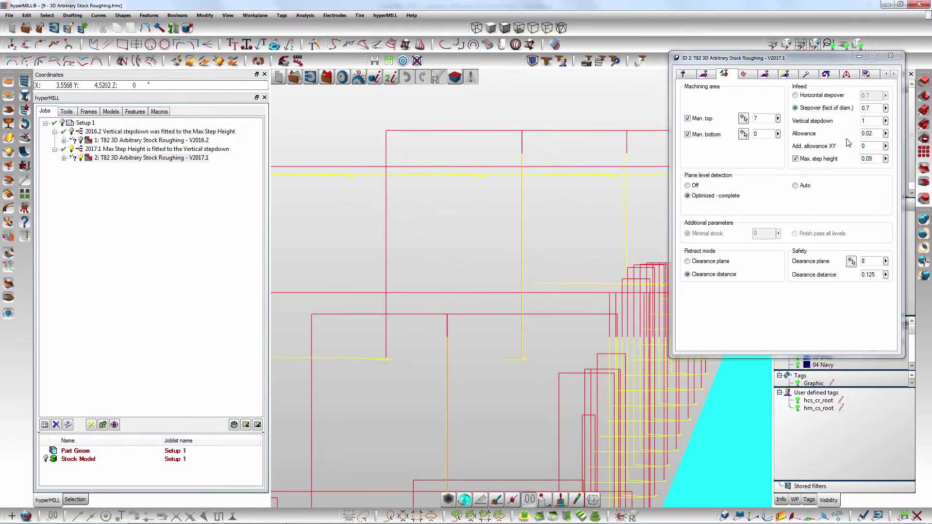
{"action": "scroll", "coordinate": [484, 268], "scroll_direction": "down", "scroll_amount": 2}
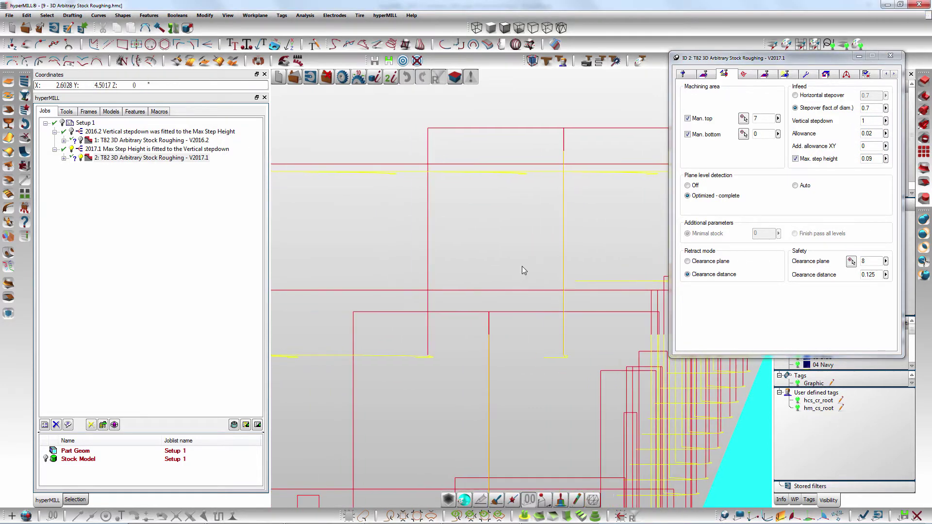
{"action": "scroll", "coordinate": [522, 266], "scroll_direction": "down", "scroll_amount": 2}
{"action": "scroll", "coordinate": [489, 257], "scroll_direction": "up", "scroll_amount": 2}
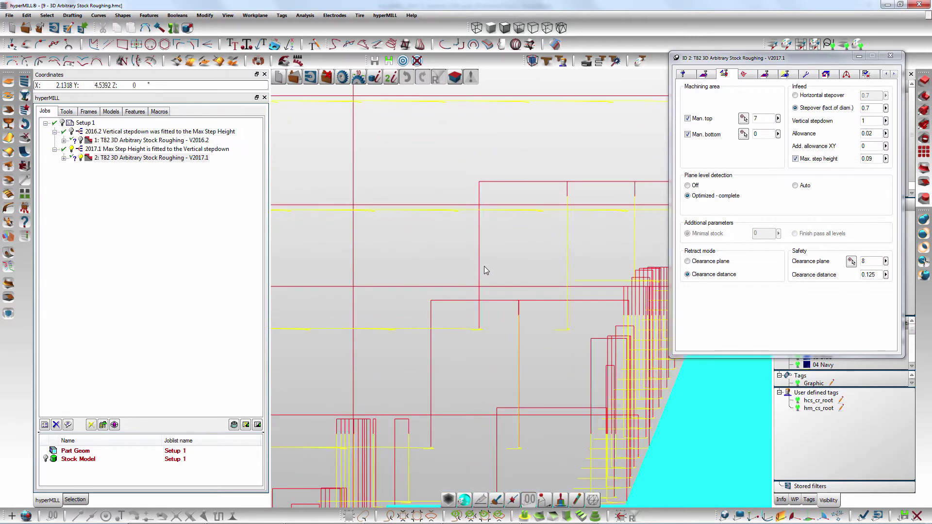
{"action": "left_click", "coordinate": [165, 45]}
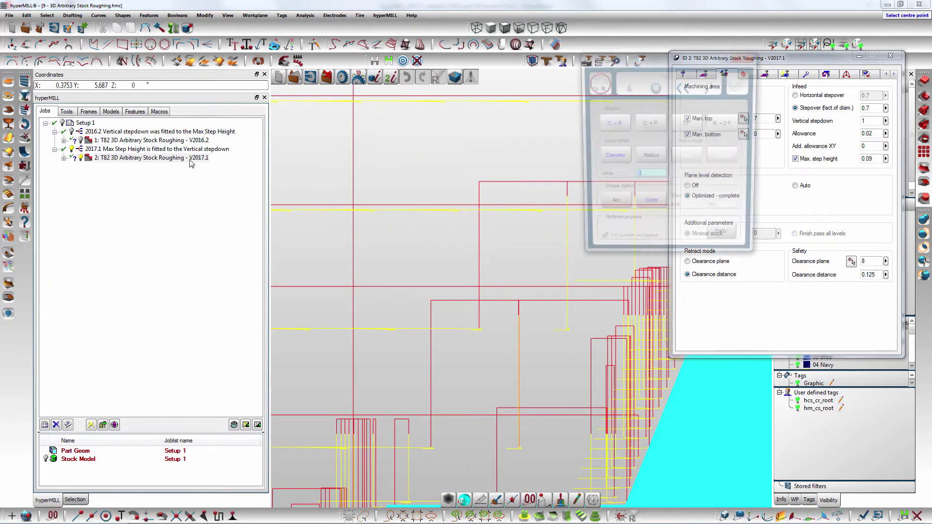
{"action": "scroll", "coordinate": [470, 271], "scroll_direction": "up", "scroll_amount": 3}
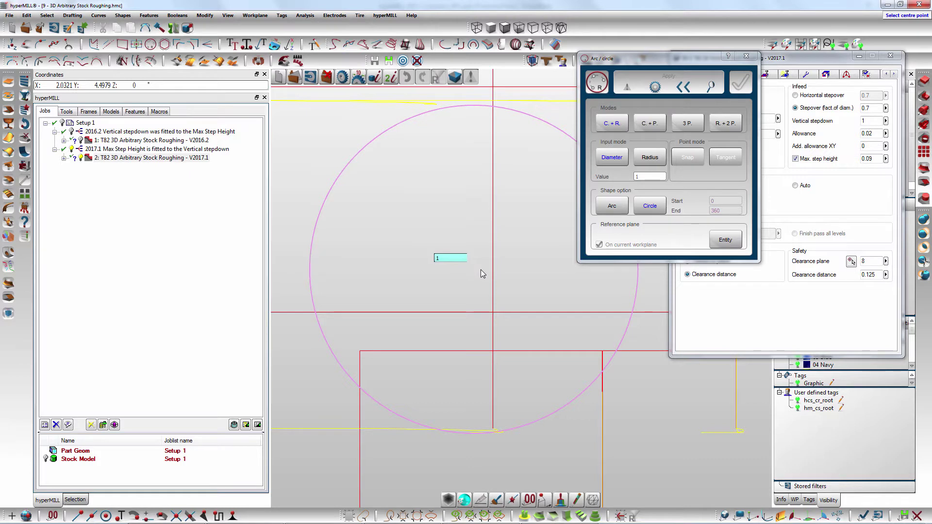
{"action": "left_click", "coordinate": [752, 59]}
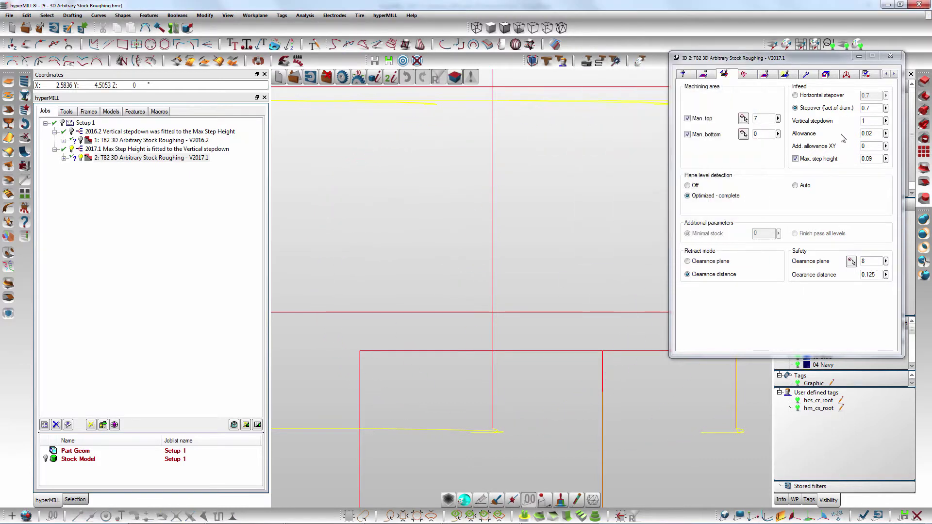
Switch job 2's plunge macro to Helical plunging.
{"action": "left_click", "coordinate": [785, 76]}
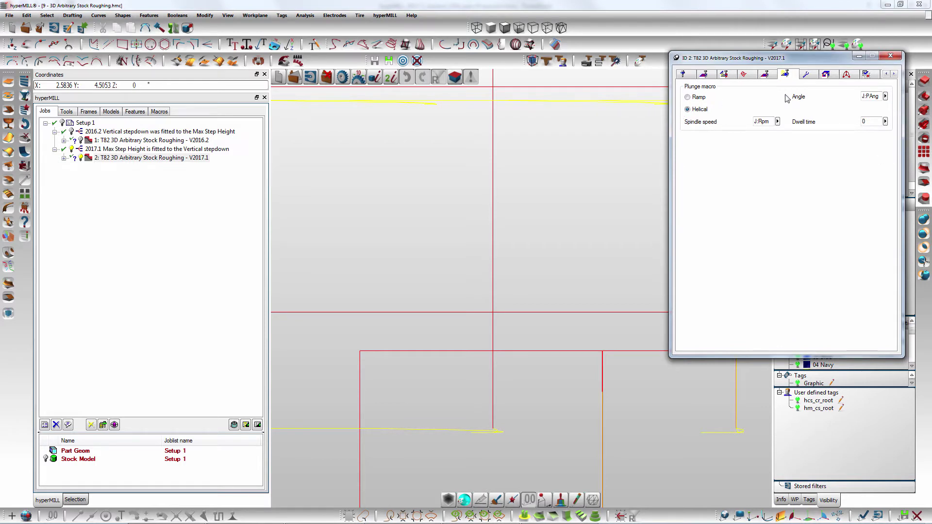
{"action": "left_click", "coordinate": [687, 109]}
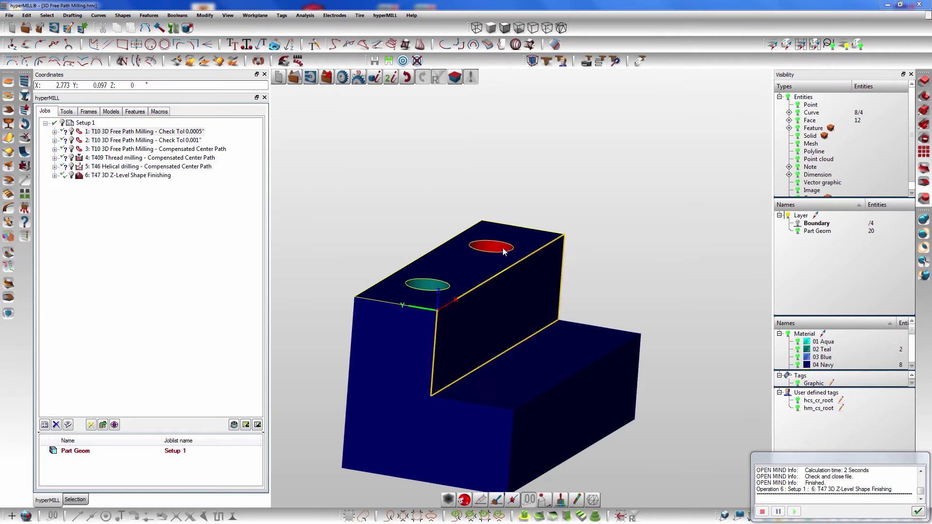
Open job 1, highlight its 0.0005 check tolerance, orbit the part, and preview its toolpath.
{"action": "double_click", "coordinate": [182, 133]}
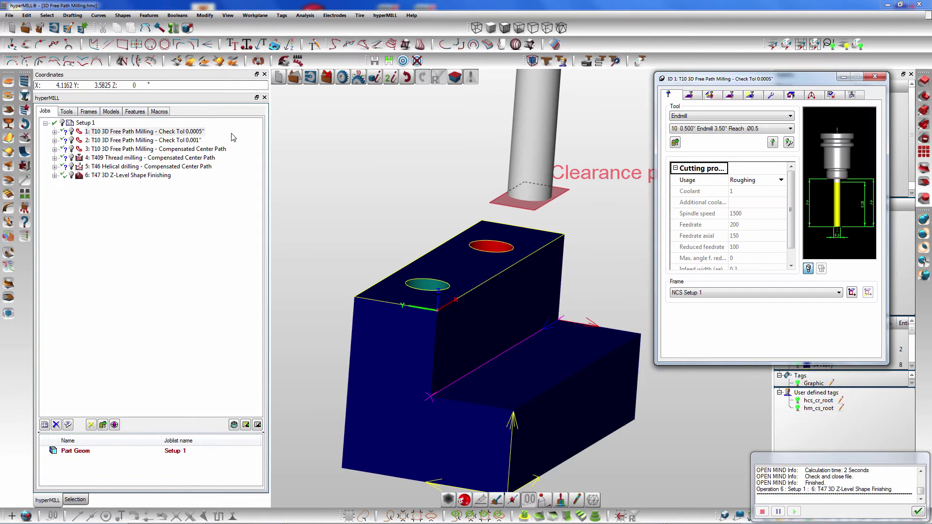
{"action": "left_click", "coordinate": [770, 95]}
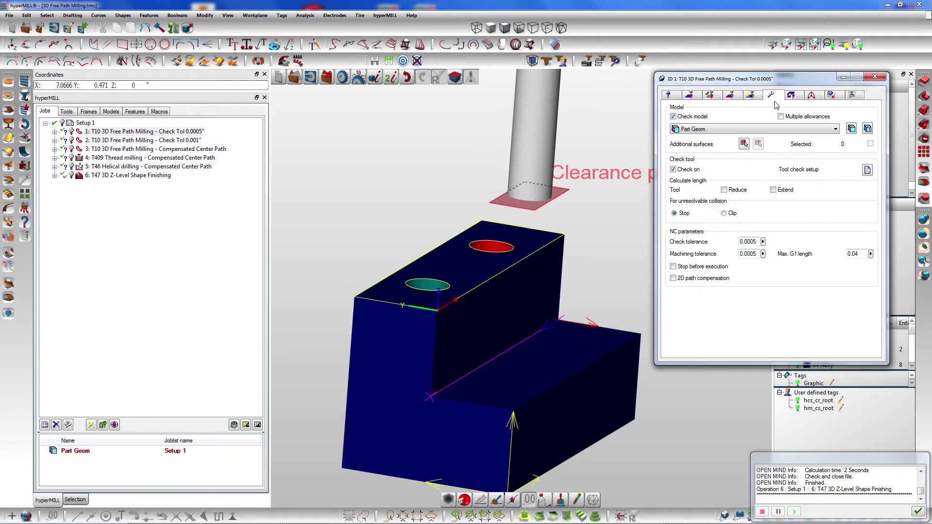
{"action": "double_click", "coordinate": [759, 241]}
{"action": "scroll", "coordinate": [508, 331], "scroll_direction": "down", "scroll_amount": 2}
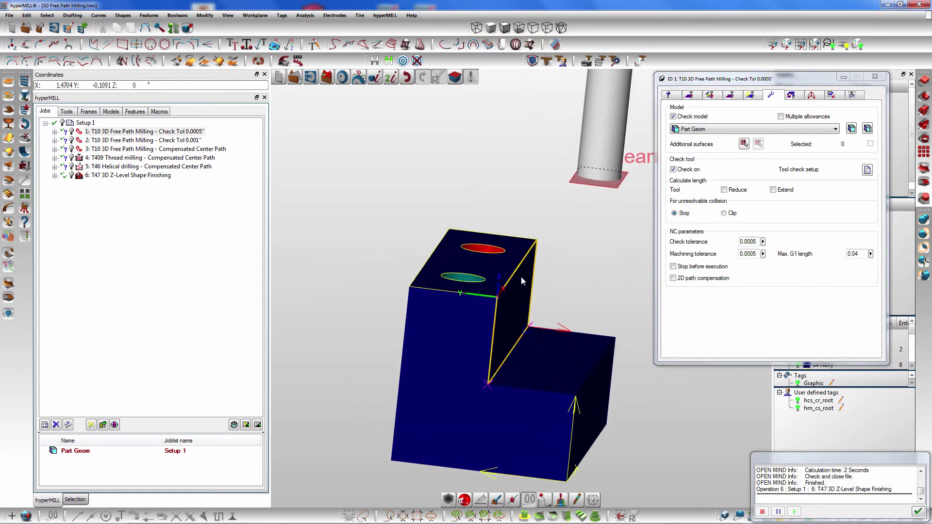
{"action": "scroll", "coordinate": [521, 277], "scroll_direction": "up", "scroll_amount": 3}
{"action": "scroll", "coordinate": [509, 261], "scroll_direction": "up", "scroll_amount": 3}
{"action": "scroll", "coordinate": [527, 300], "scroll_direction": "down", "scroll_amount": 2}
{"action": "middle_click_drag", "start_coordinate": [531, 289], "coordinate": [532, 288]}
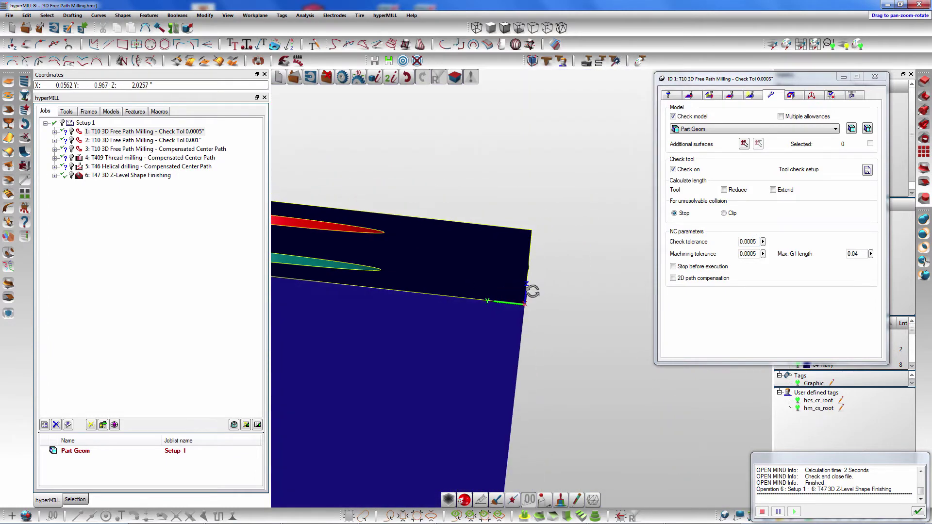
{"action": "scroll", "coordinate": [531, 264], "scroll_direction": "up", "scroll_amount": 3}
{"action": "scroll", "coordinate": [531, 266], "scroll_direction": "up", "scroll_amount": 3}
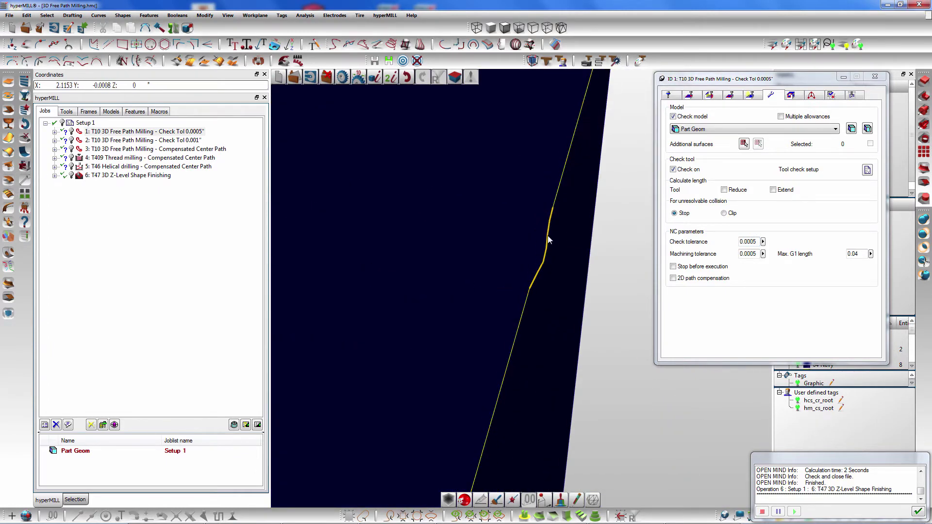
{"action": "scroll", "coordinate": [528, 253], "scroll_direction": "down", "scroll_amount": 3}
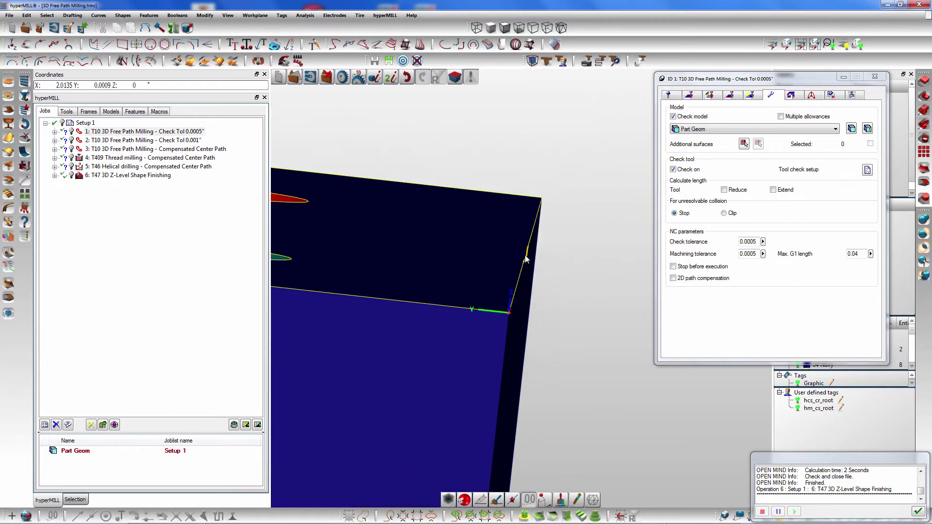
{"action": "scroll", "coordinate": [527, 251], "scroll_direction": "down", "scroll_amount": 3}
{"action": "mouse_move", "coordinate": [528, 249]}
{"action": "middle_mouse_down"}
{"action": "mouse_move", "coordinate": [621, 314]}
{"action": "mouse_move", "coordinate": [574, 326]}
{"action": "middle_mouse_up"}
{"action": "middle_click_drag", "start_coordinate": [426, 308], "coordinate": [474, 306]}
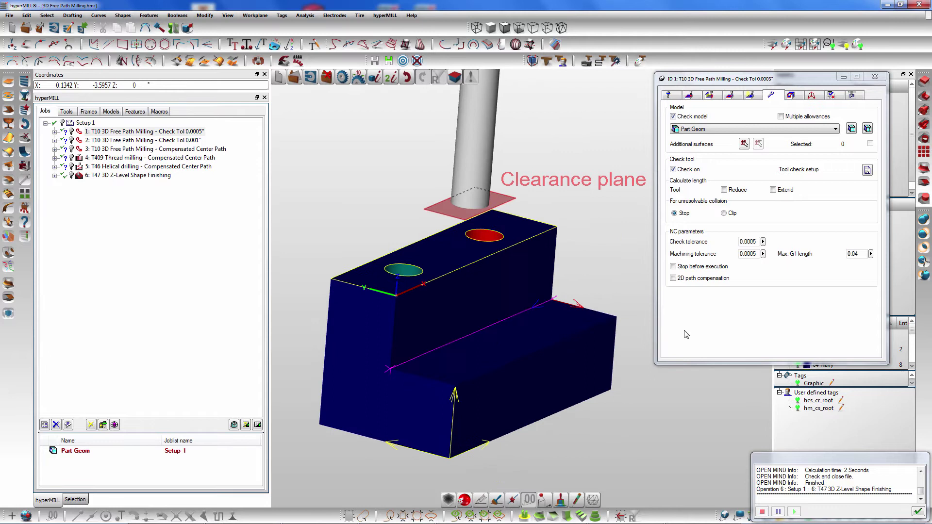
{"action": "double_click", "coordinate": [756, 244]}
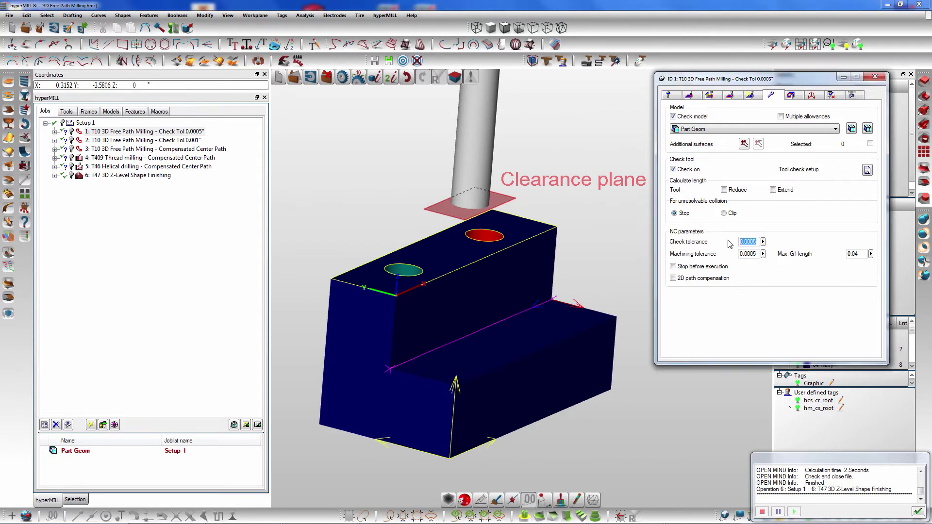
{"action": "left_click", "coordinate": [71, 136]}
{"action": "scroll", "coordinate": [487, 311], "scroll_direction": "down", "scroll_amount": 3}
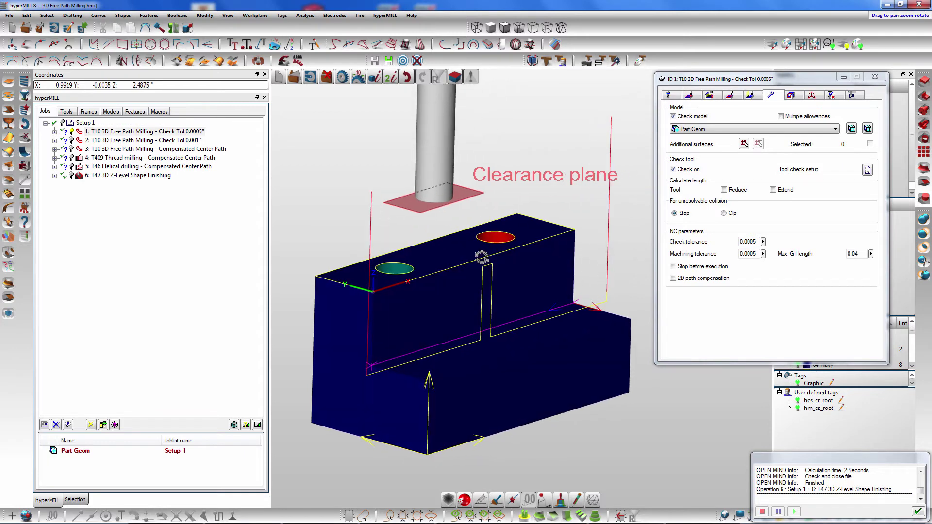
{"action": "scroll", "coordinate": [487, 311], "scroll_direction": "up", "scroll_amount": 3}
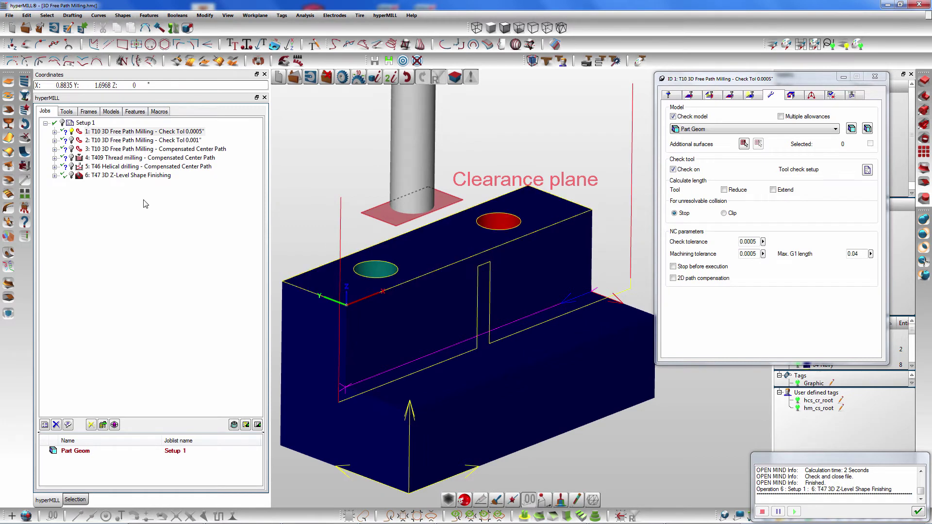
Compare job 2's 0.001 check tolerance, then show the Compensated Center Path job's settings.
{"action": "left_click", "coordinate": [92, 140]}
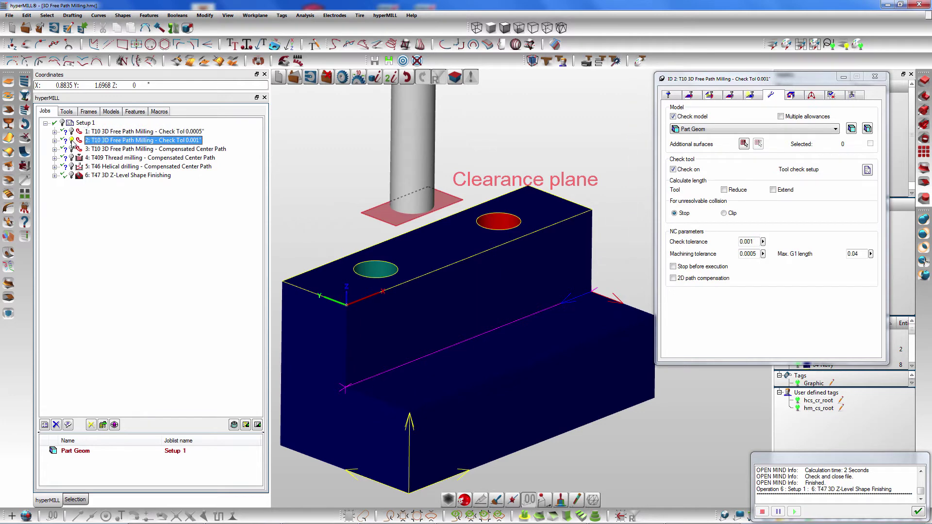
{"action": "double_click", "coordinate": [747, 241]}
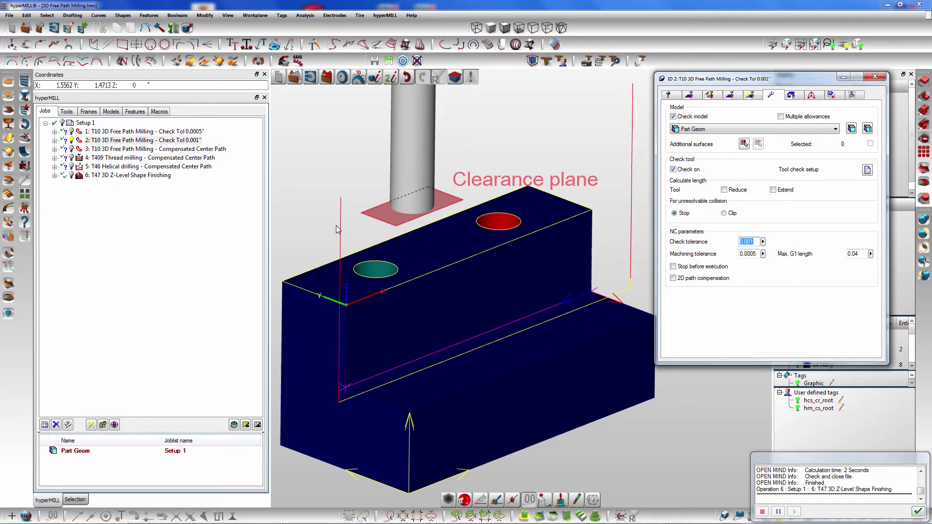
{"action": "left_click", "coordinate": [76, 140]}
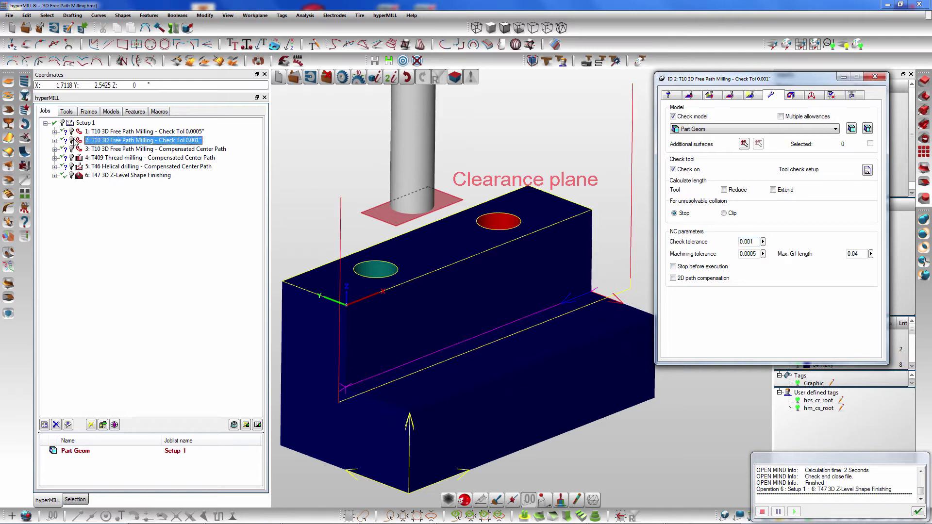
{"action": "left_click", "coordinate": [106, 149]}
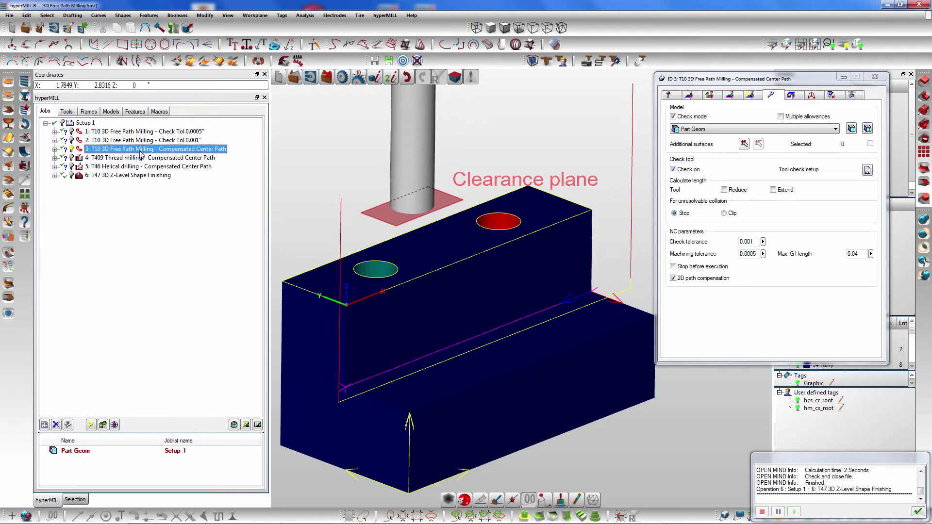
Check Setup 1's job list settings, then reopen job 3 and post-process it to NC.
{"action": "double_click", "coordinate": [91, 123]}
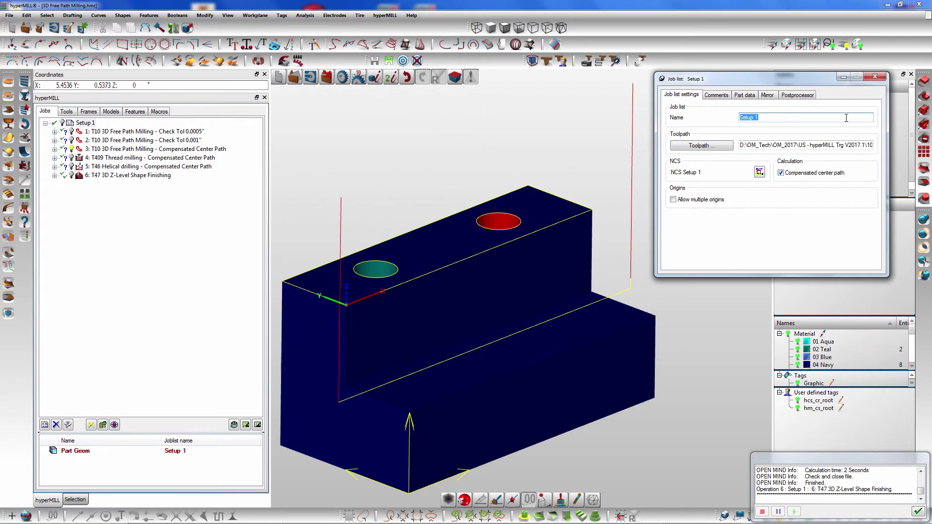
{"action": "left_click", "coordinate": [874, 77]}
{"action": "left_click", "coordinate": [133, 151]}
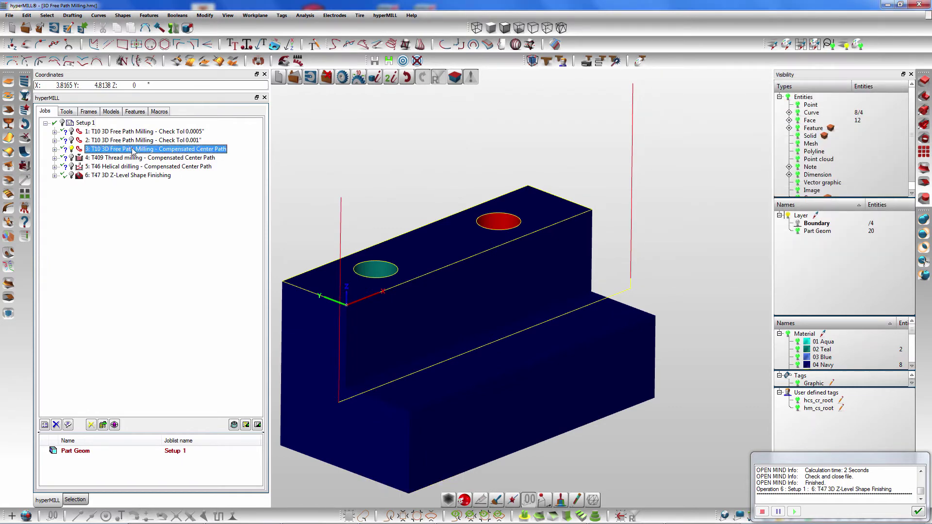
{"action": "double_click", "coordinate": [133, 150]}
{"action": "left_click", "coordinate": [772, 96]}
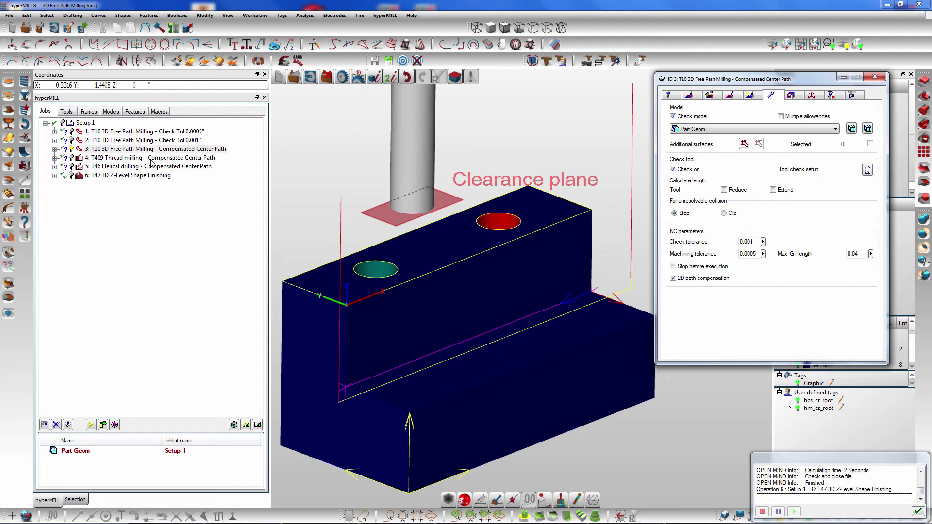
{"action": "left_click", "coordinate": [204, 211]}
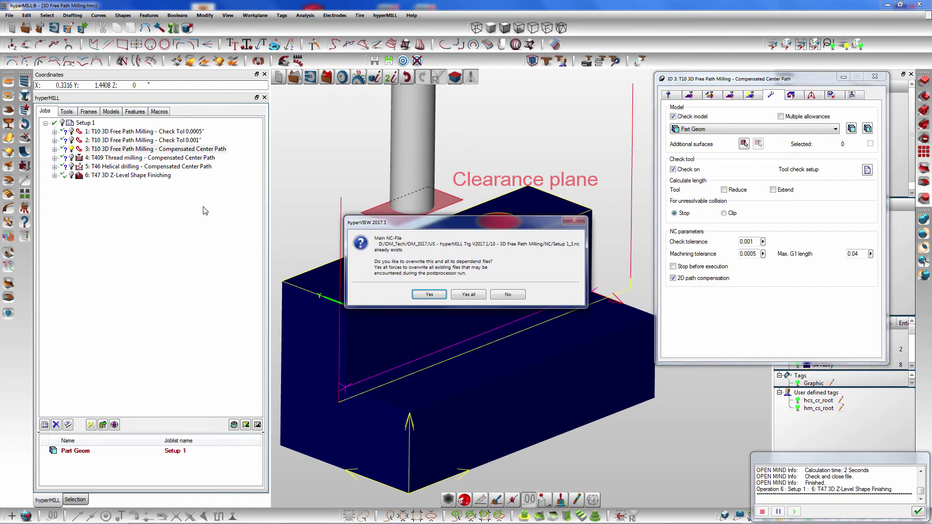
Overwrite the Setup 1_3 NC file, check its G41 code, and close the viewer.
{"action": "left_click", "coordinate": [468, 295]}
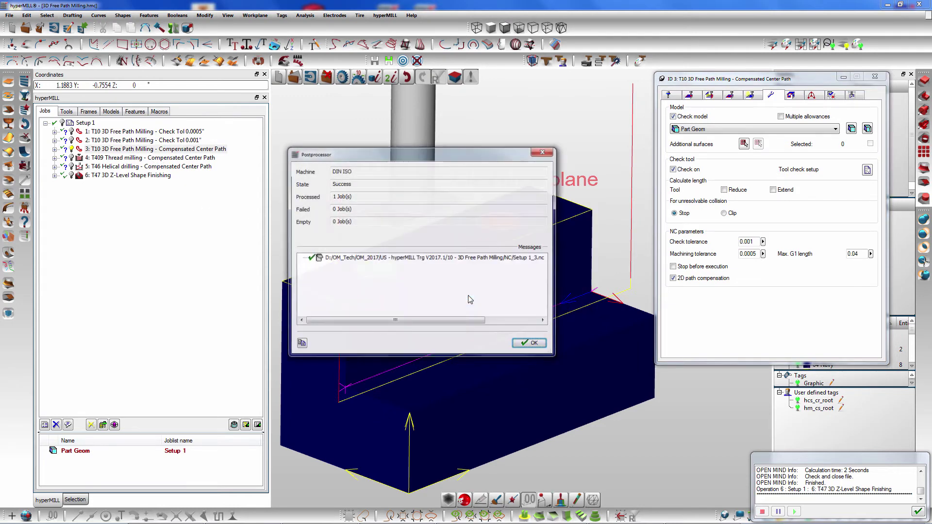
{"action": "double_click", "coordinate": [429, 257]}
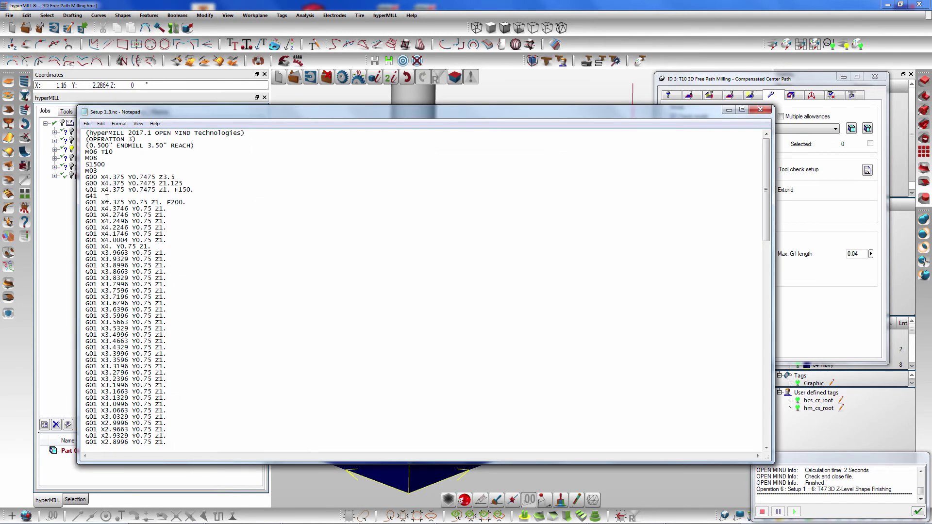
{"action": "double_click", "coordinate": [107, 196]}
{"action": "left_click", "coordinate": [761, 112]}
{"action": "left_click", "coordinate": [761, 112]}
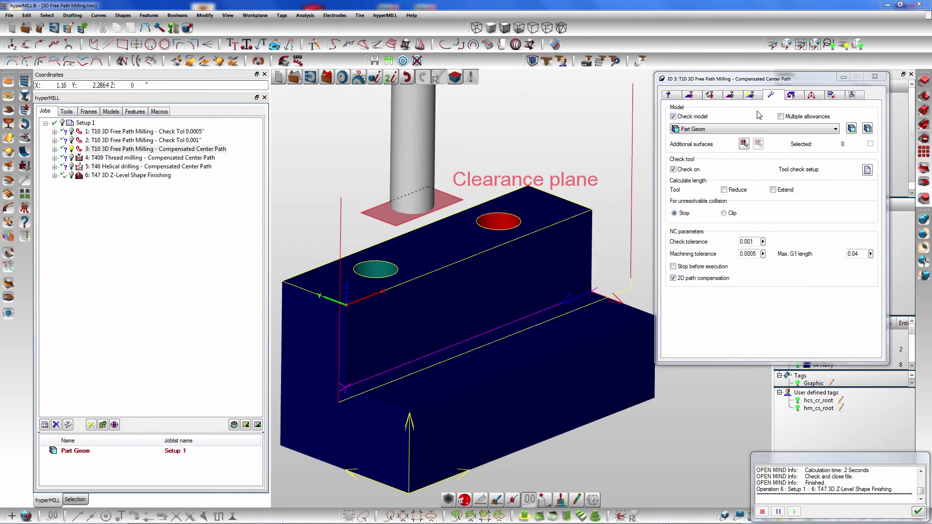
Show the T409 thread milling job's toolpath in the hole and its machining parameters.
{"action": "double_click", "coordinate": [86, 158]}
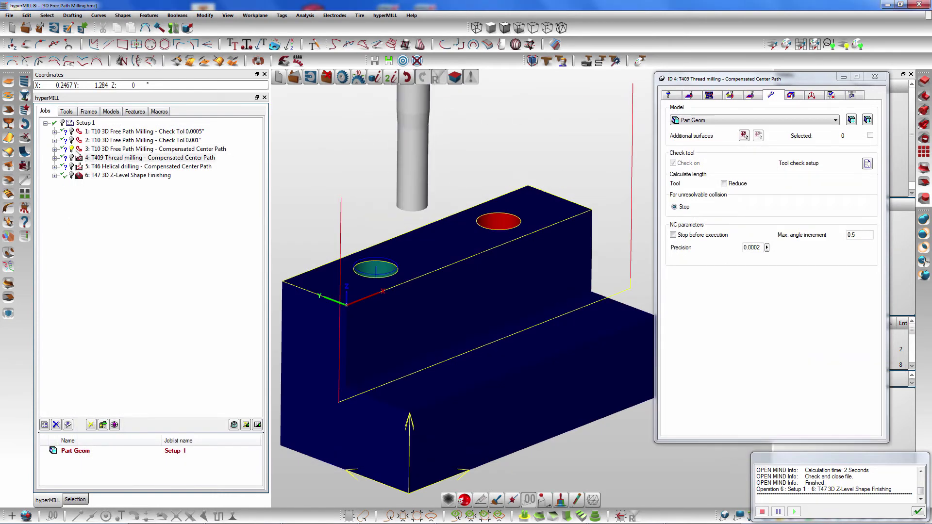
{"action": "left_click", "coordinate": [106, 159]}
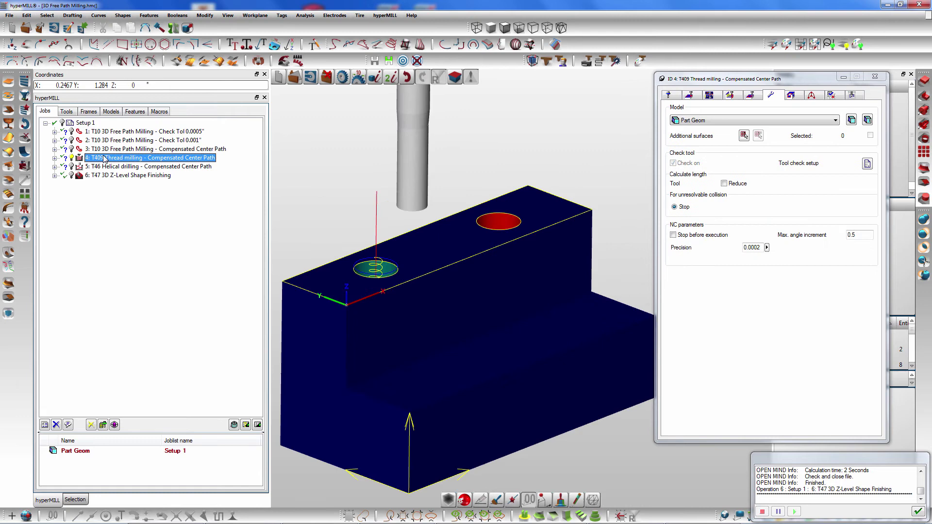
{"action": "left_click", "coordinate": [729, 95]}
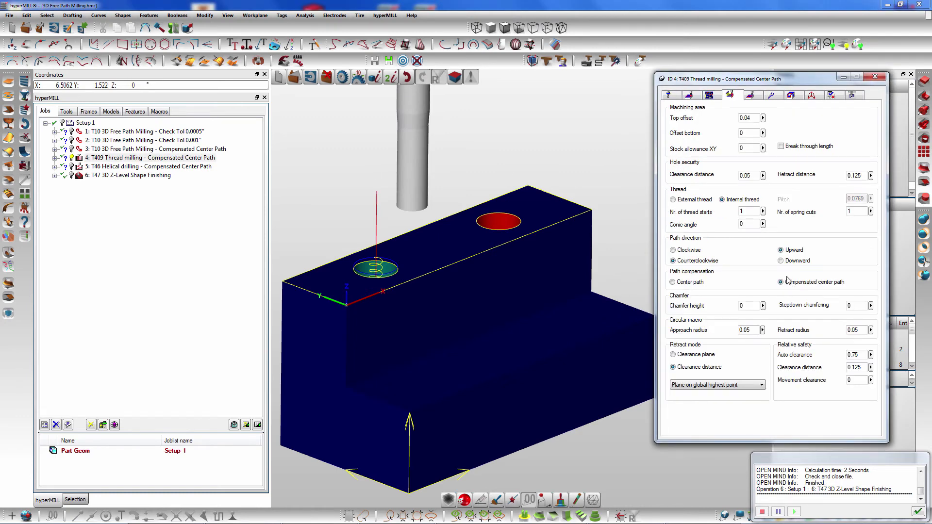
Show the T46 helical drilling job's parameters and hide its toolpath in the red hole.
{"action": "left_click", "coordinate": [178, 167]}
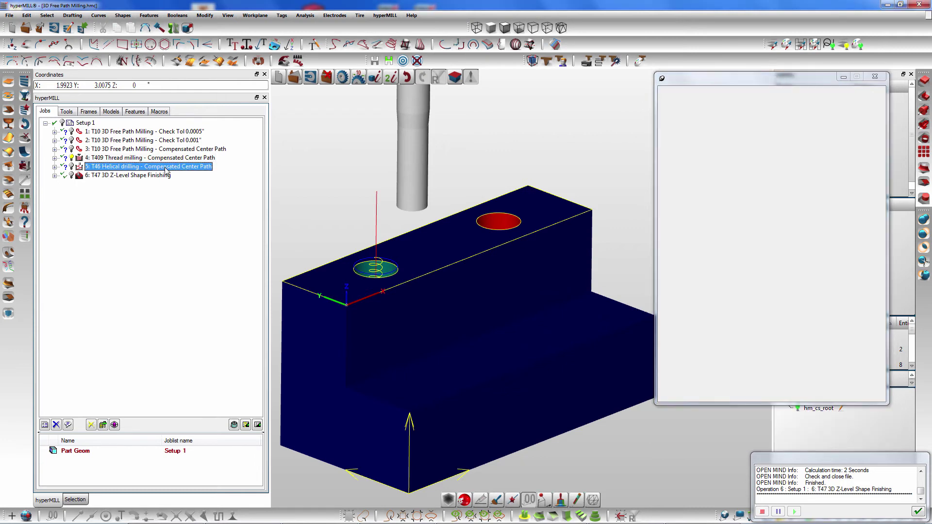
{"action": "left_click", "coordinate": [77, 159]}
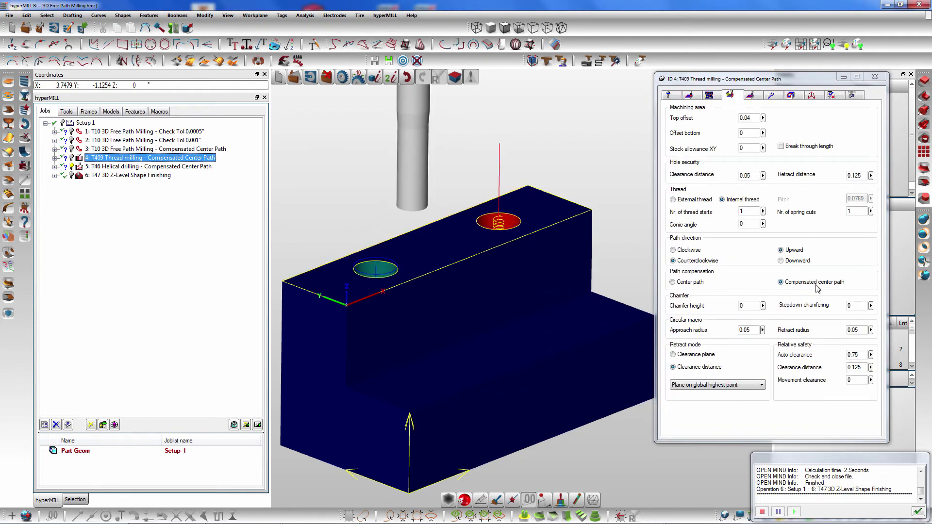
{"action": "left_click", "coordinate": [175, 168]}
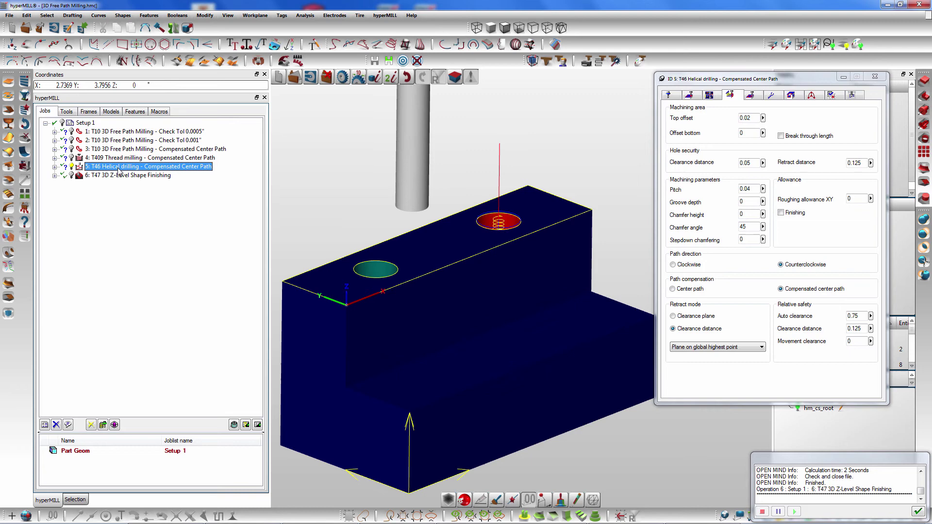
{"action": "left_click", "coordinate": [72, 166]}
{"action": "left_click", "coordinate": [108, 176]}
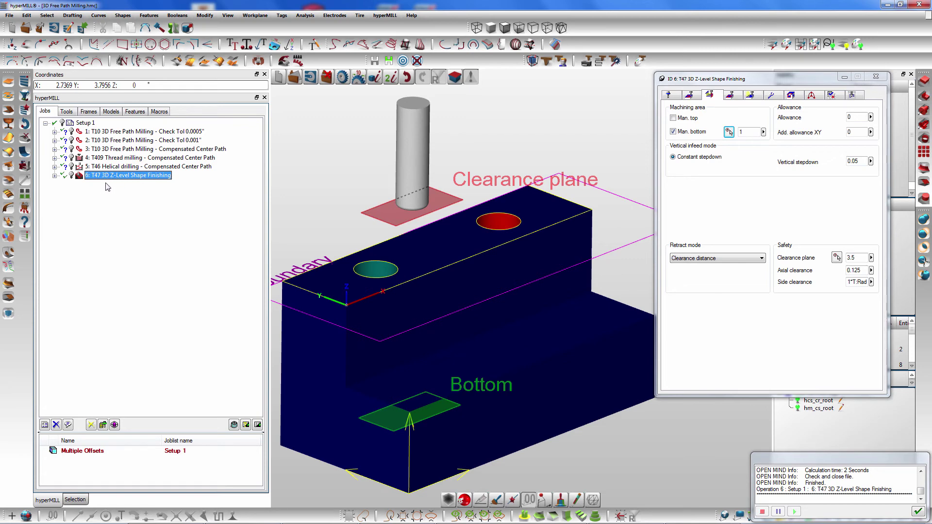
Open job 6's Multiple Offsets milling-area groups, showing offsets 0 and 0.375.
{"action": "left_click", "coordinate": [772, 96]}
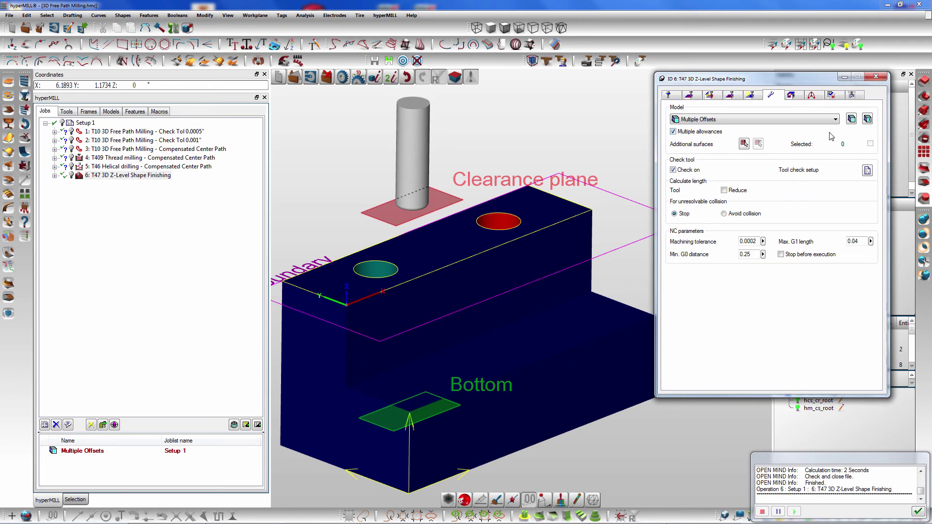
{"action": "left_click", "coordinate": [867, 120]}
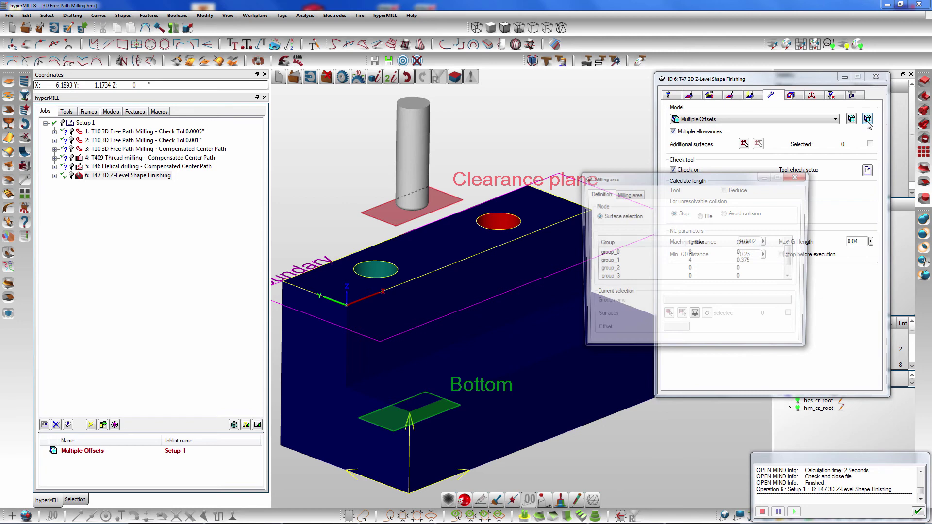
Review group_0's eight surfaces (offset 0) and group_1's four holes (0.375), then close both dialogs.
{"action": "left_click", "coordinate": [645, 256]}
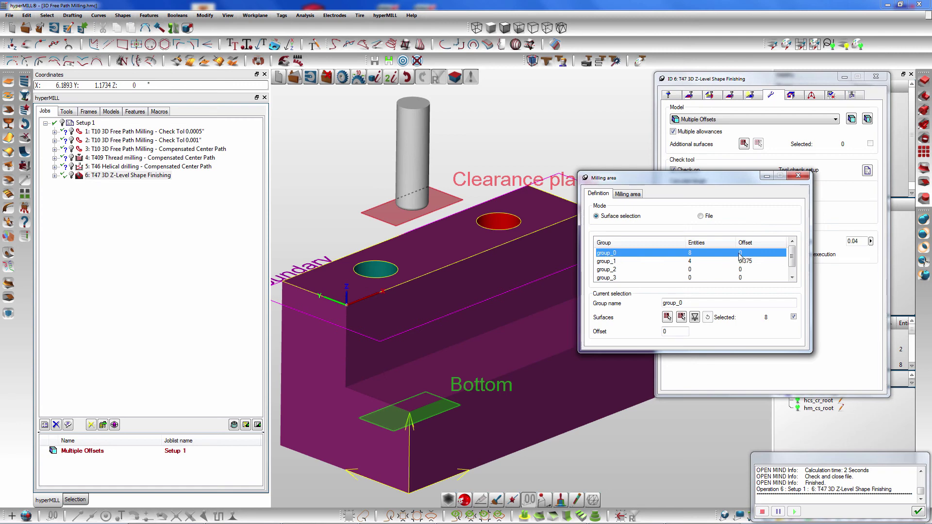
{"action": "left_click", "coordinate": [618, 262]}
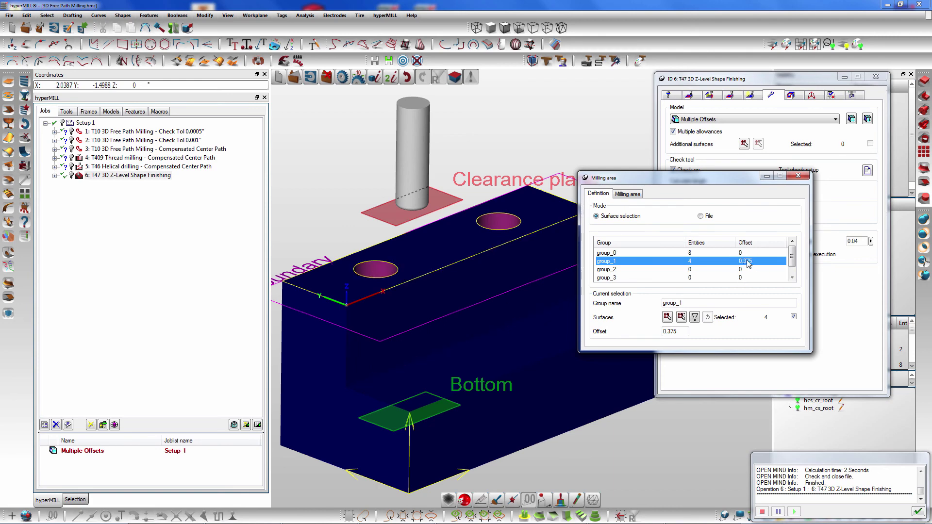
{"action": "left_click", "coordinate": [798, 176]}
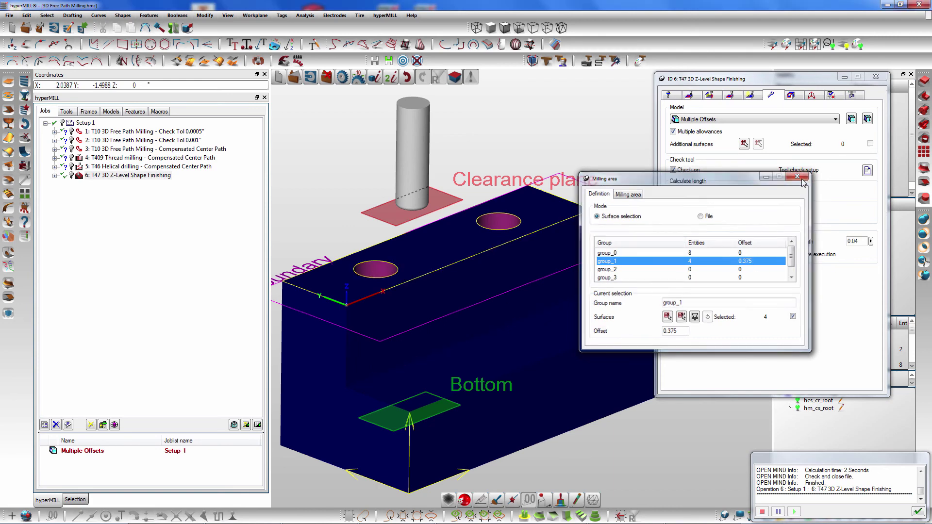
{"action": "left_click", "coordinate": [876, 77]}
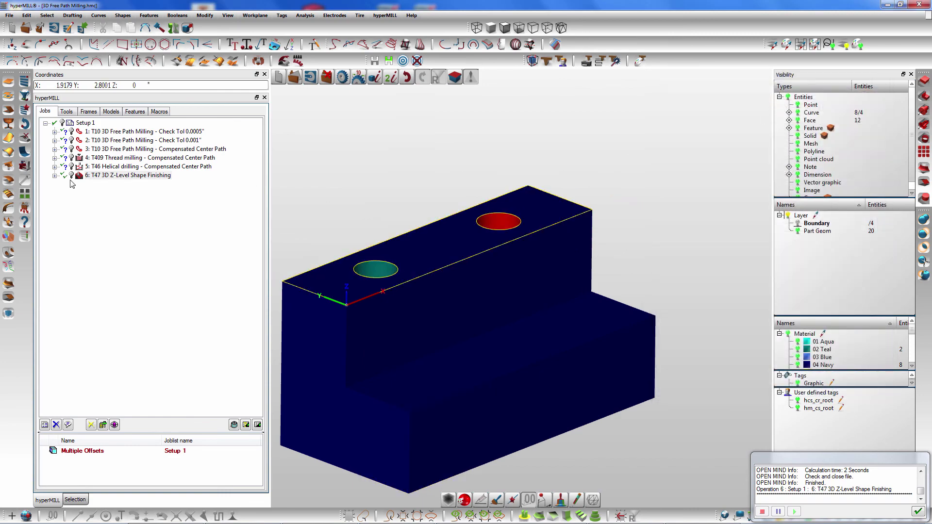
Display job 6's Z-level finishing toolpath and orbit to see it around the raised block.
{"action": "left_click", "coordinate": [74, 178]}
{"action": "middle_click_drag", "start_coordinate": [444, 316], "coordinate": [484, 313]}
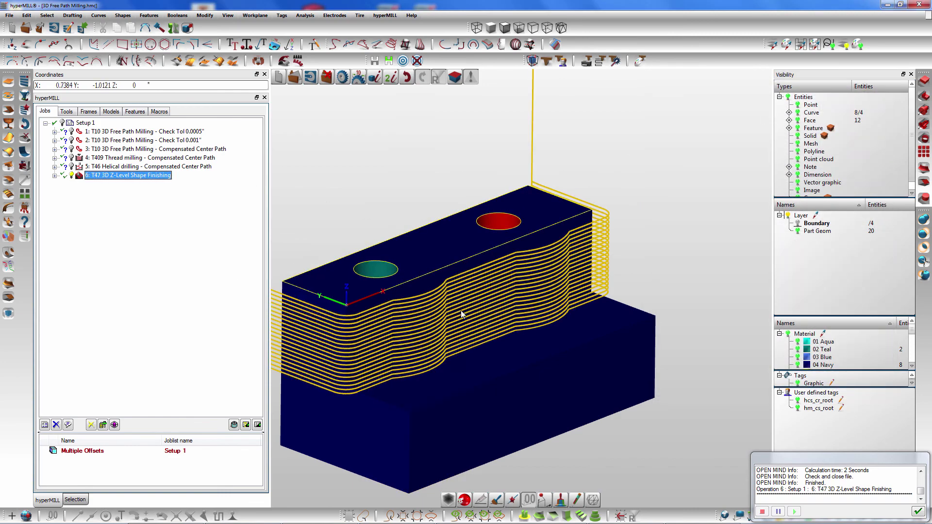
{"action": "scroll", "coordinate": [485, 313], "scroll_direction": "up", "scroll_amount": 3}
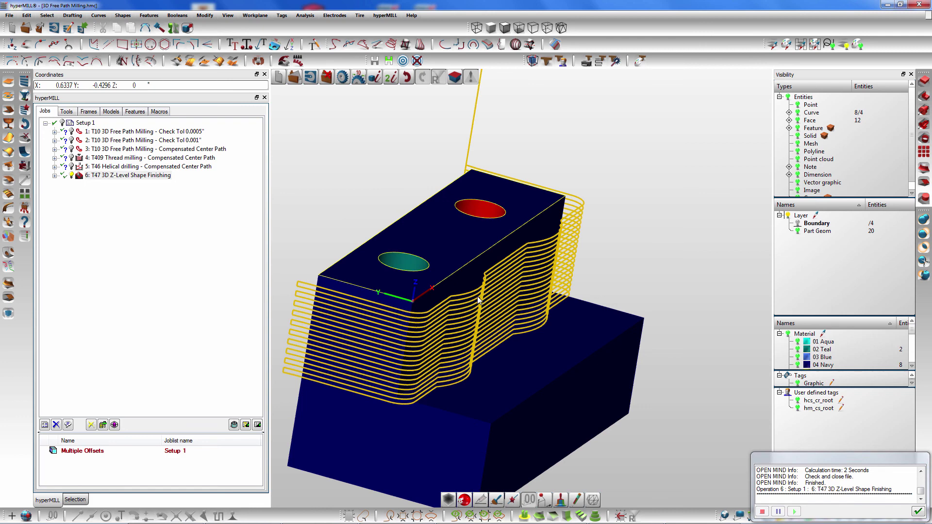
{"action": "scroll", "coordinate": [707, 317], "scroll_direction": "up", "scroll_amount": 1}
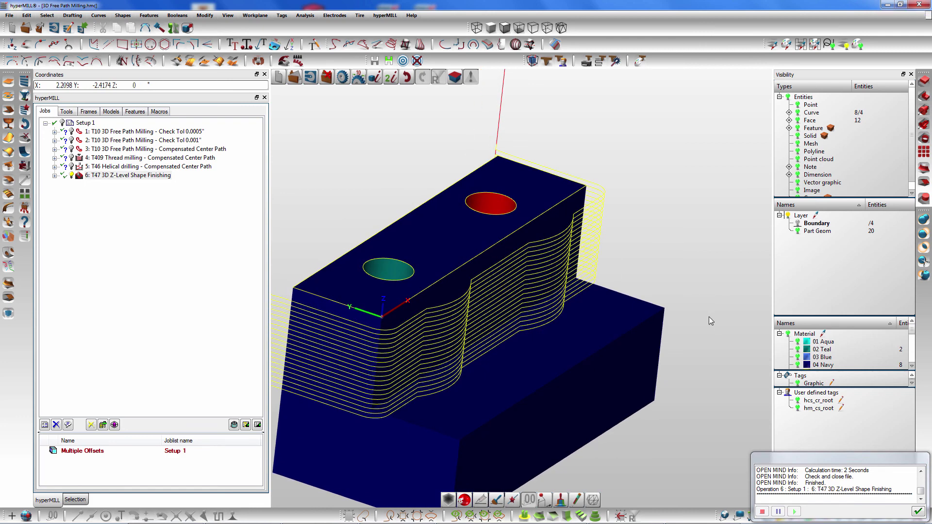